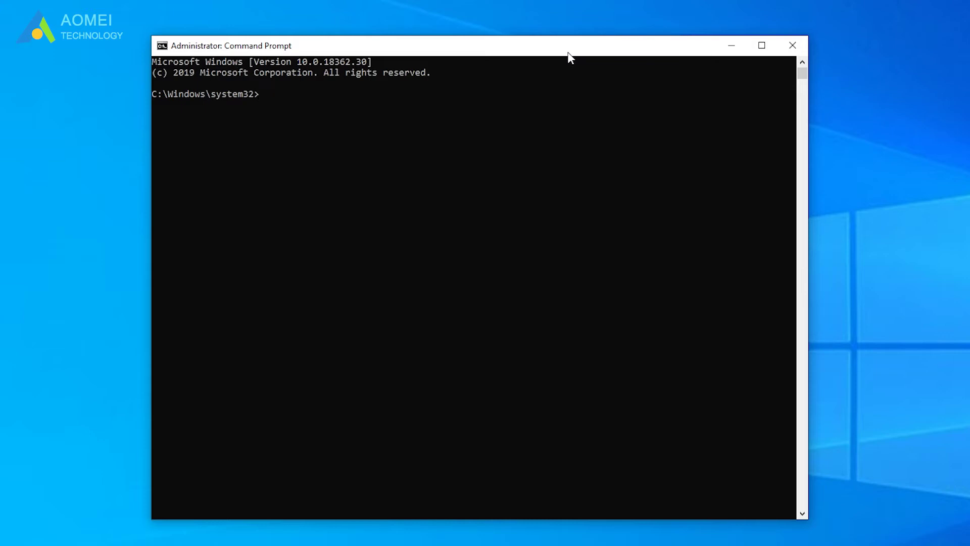
# Start DiskPart, list the disks and select disk 2
pyautogui.write('diskpar')
pyautogui.write('t')
pyautogui.press('Return')
pyautogui.write('list disk')
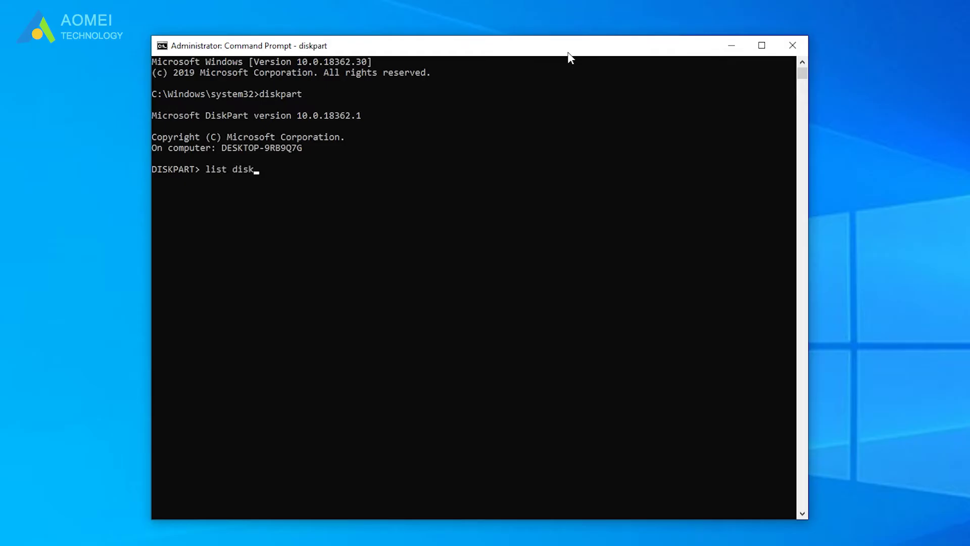
pyautogui.press('Return')
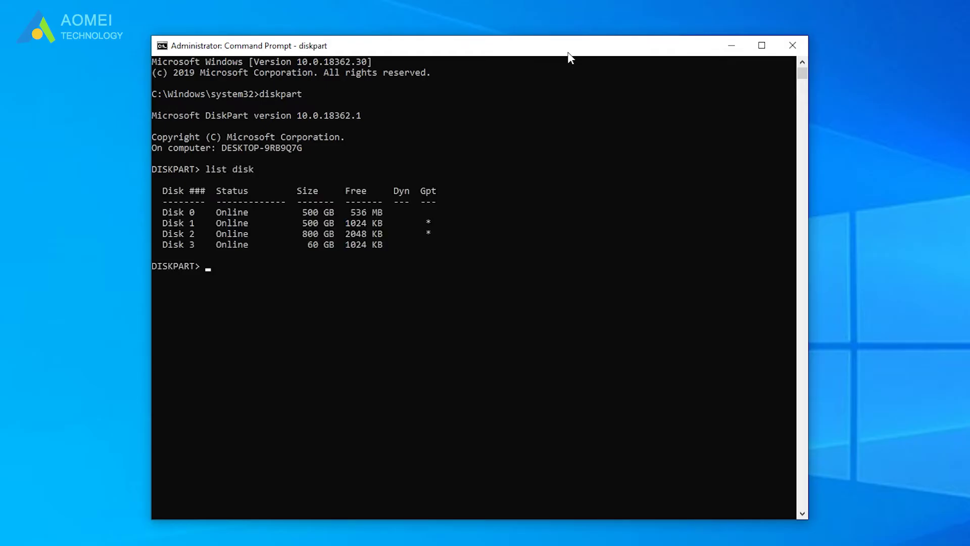
pyautogui.write('select ')
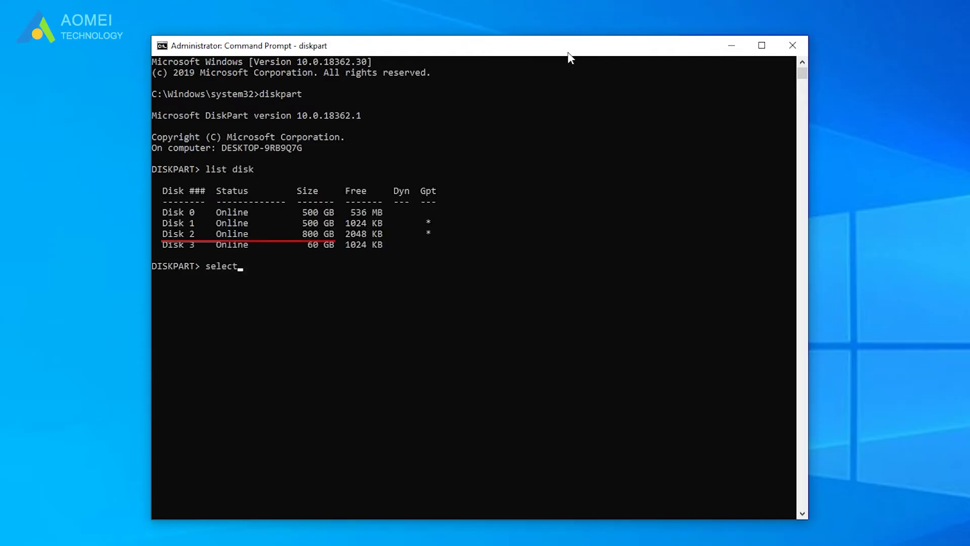
pyautogui.write('disk 2')
pyautogui.press('Return')
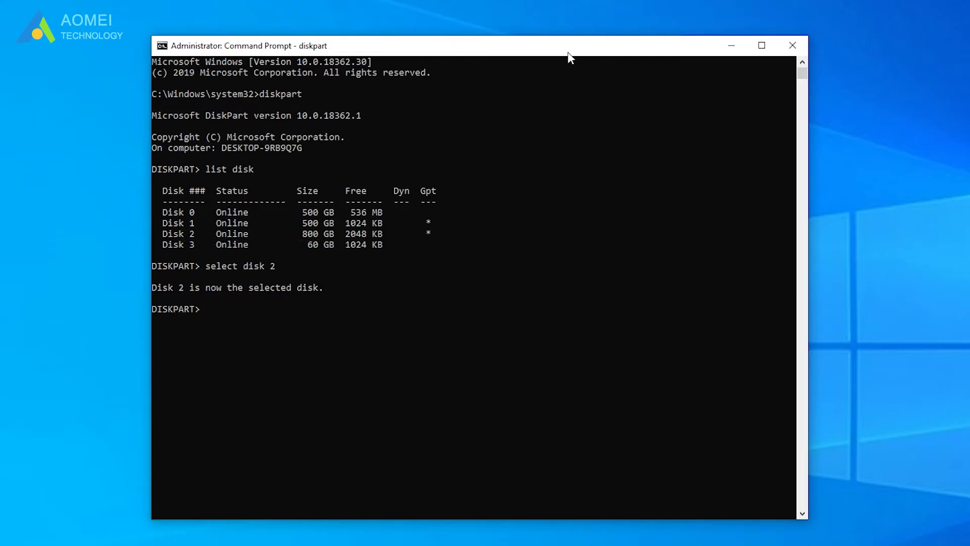
# List disk 2's partitions and select partition 2, the 6243 MB Primary partition
pyautogui.write('list partition')
pyautogui.press('Return')
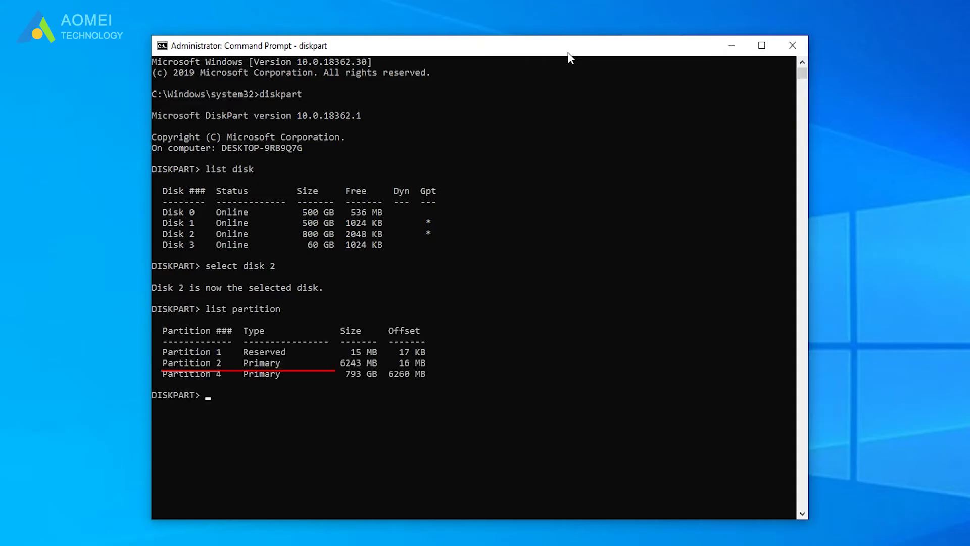
pyautogui.write('select partition 2')
pyautogui.press('Return')
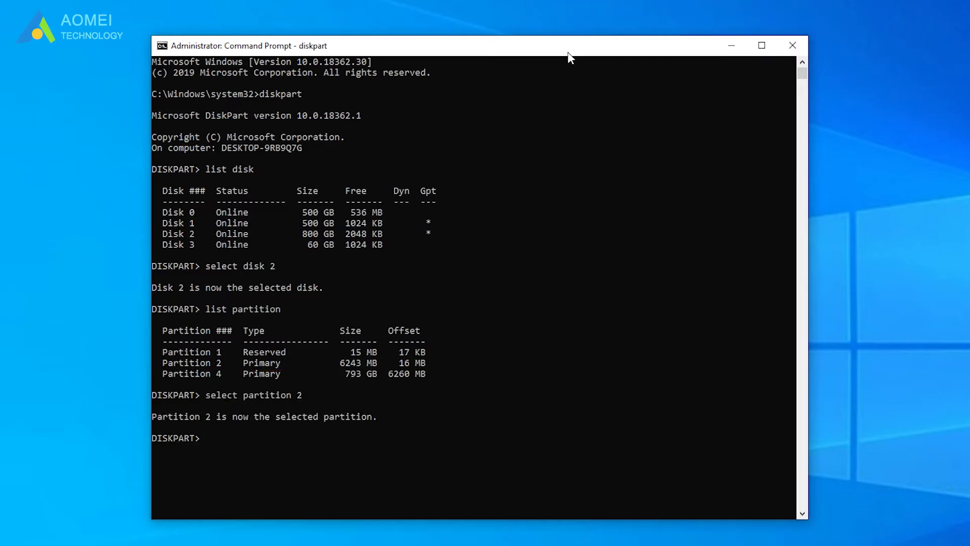
# Shrink partition 2 by 500 MB and create a 200 MB EFI partition
pyautogui.write('shrink desired=500')
pyautogui.press('Return')
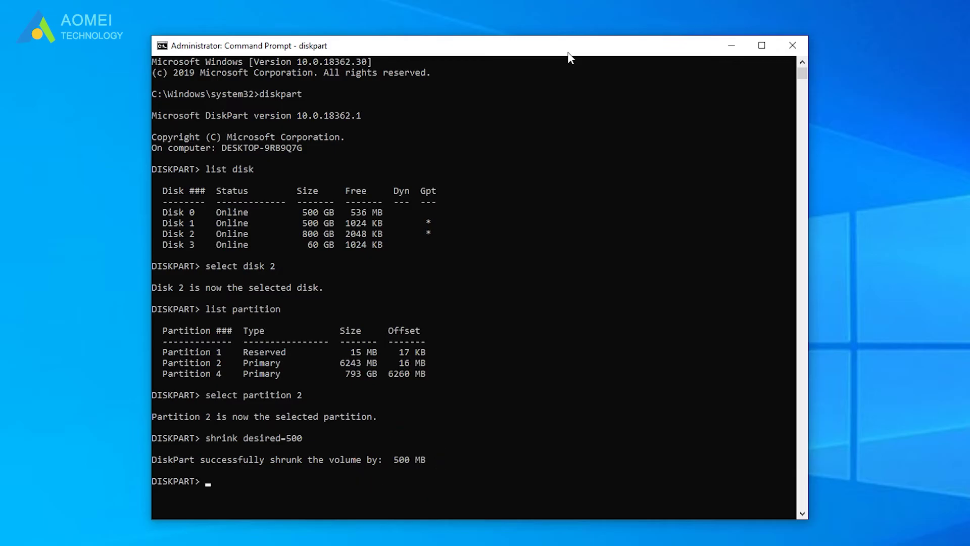
pyautogui.write('create partition EF')
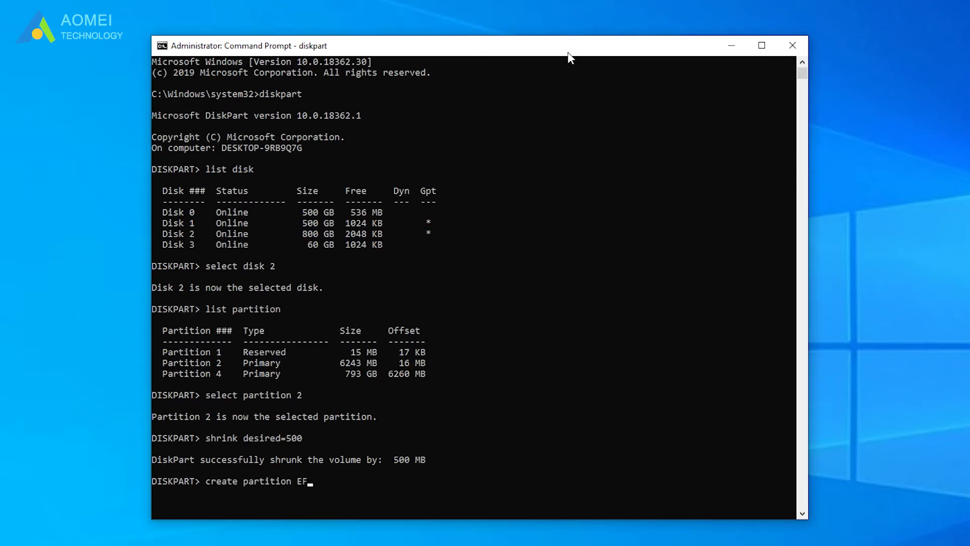
pyautogui.write('I size=200')
pyautogui.press('Return')
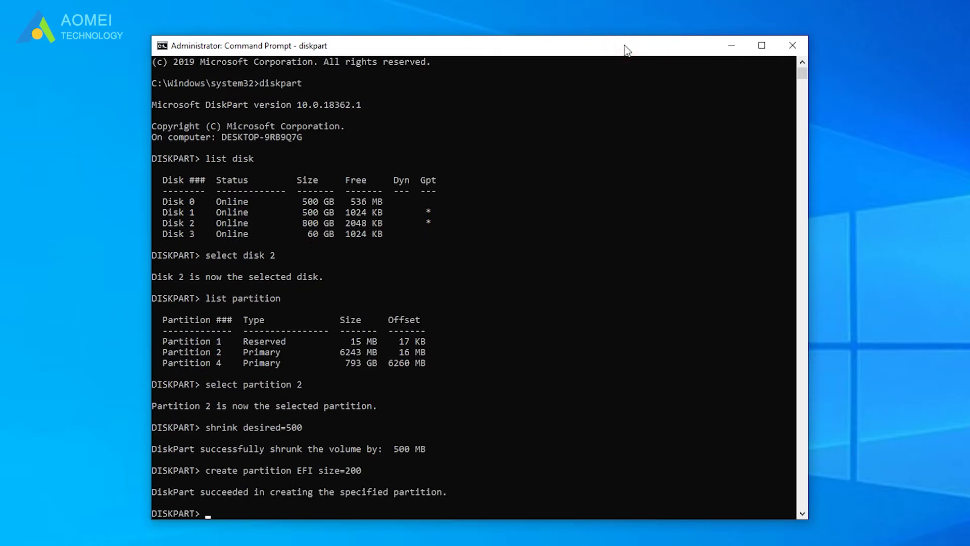
# Quick-format the new partition as FAT32 with the label "System"
pyautogui.write('format quick fs=')
pyautogui.click(513, 44)
pyautogui.write('fat32')
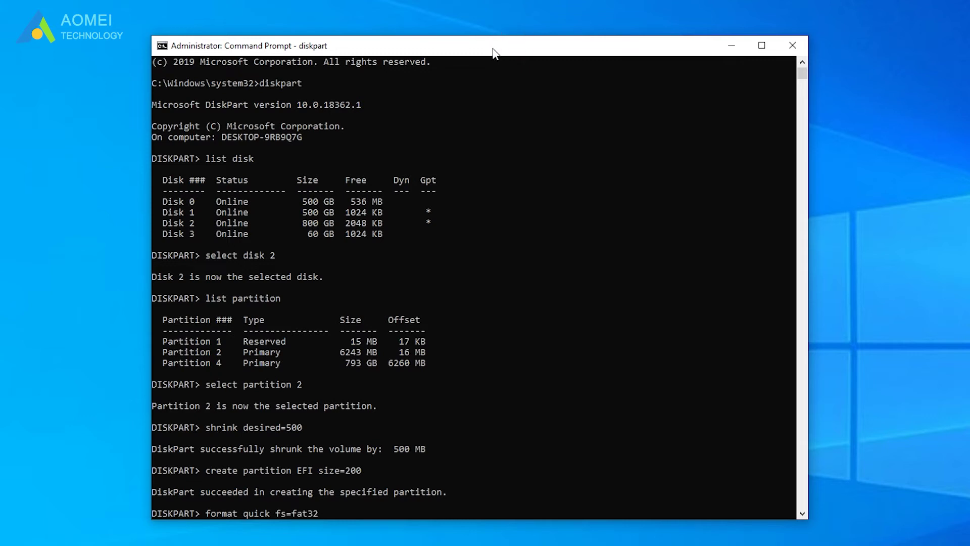
pyautogui.write(' label="System"')
pyautogui.press('Return')
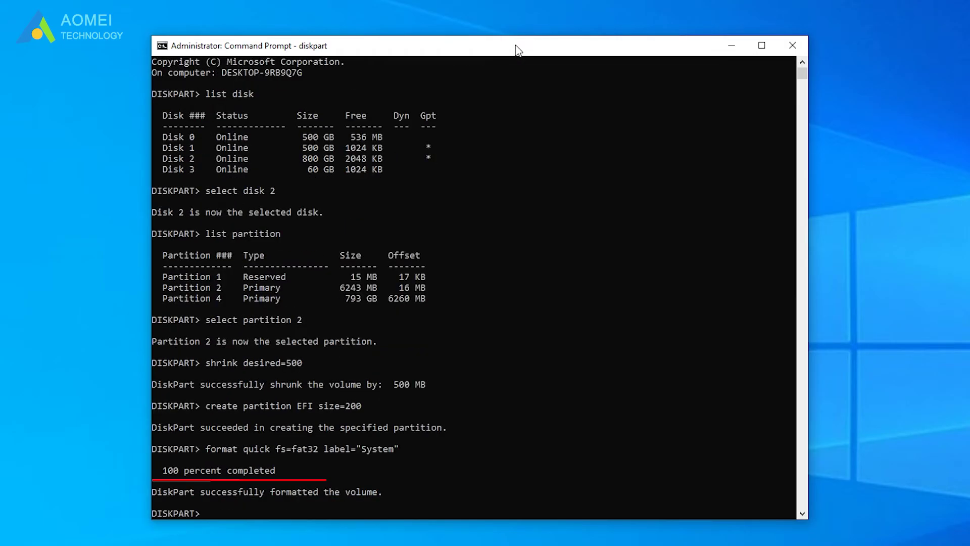
# Minimize the console and select Disk 2's new 200 MB EFI partition in Disk Management
pyautogui.click(731, 45)
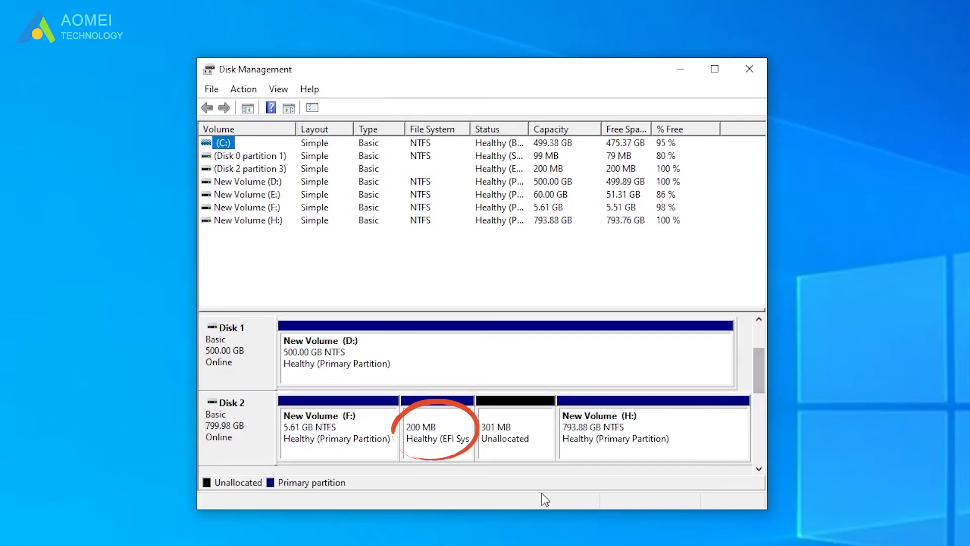
pyautogui.click(407, 455)
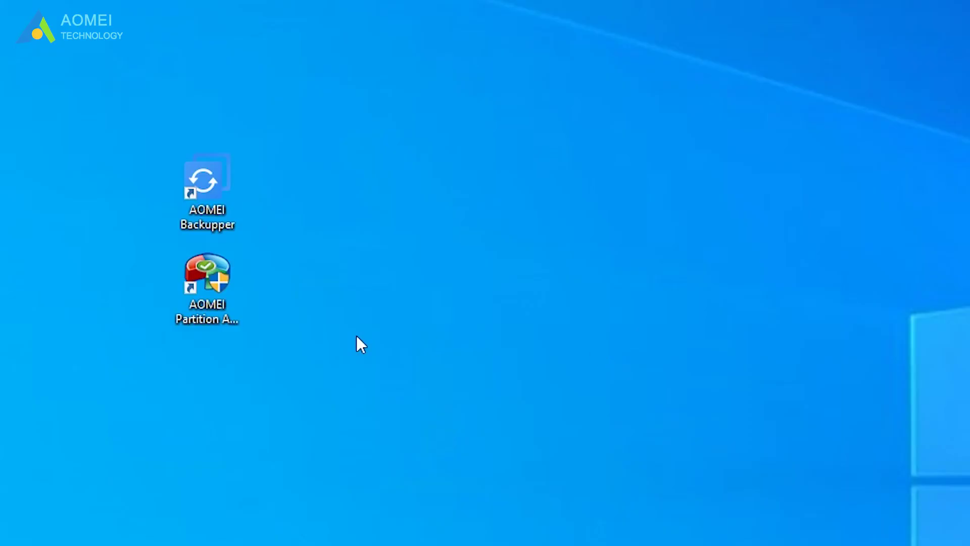
# Launch AOMEI Partition Assistant, select Disk 2's 200 MB partition and bring up the Make Bootable Media wizard
pyautogui.click(227, 310)
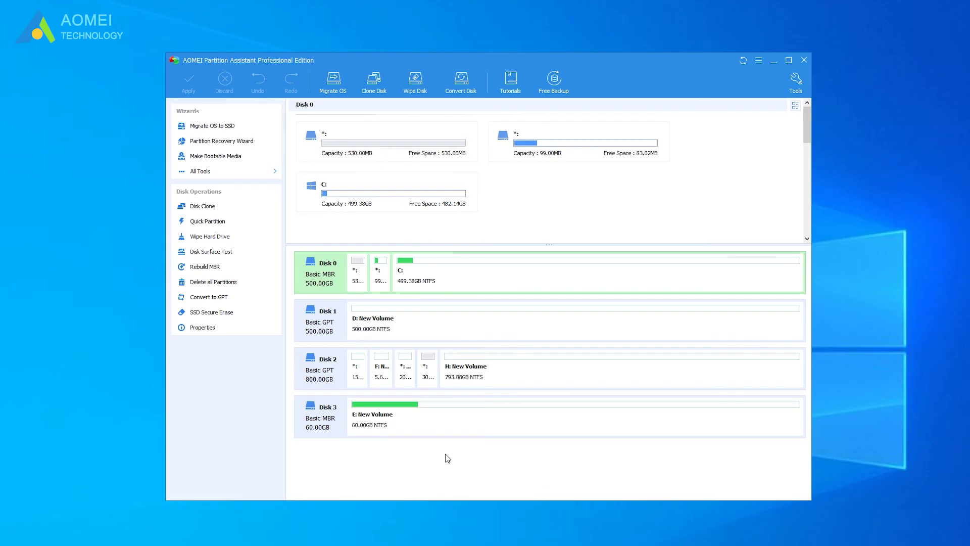
pyautogui.click(405, 372)
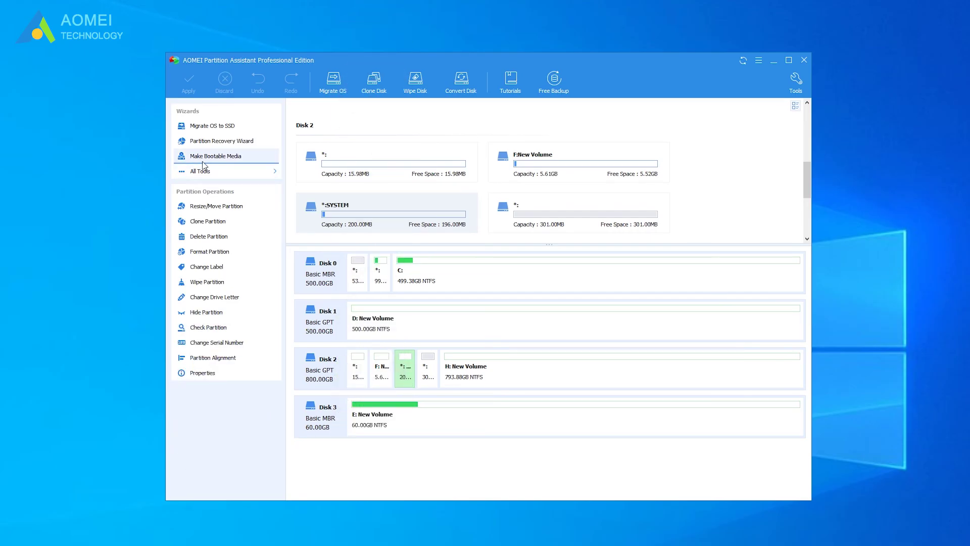
pyautogui.click(265, 161)
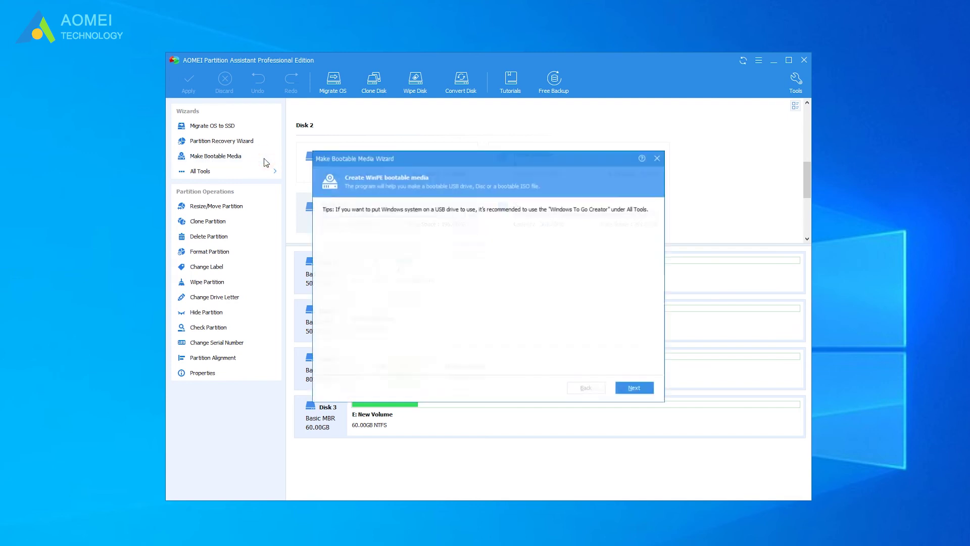
pyautogui.click(620, 389)
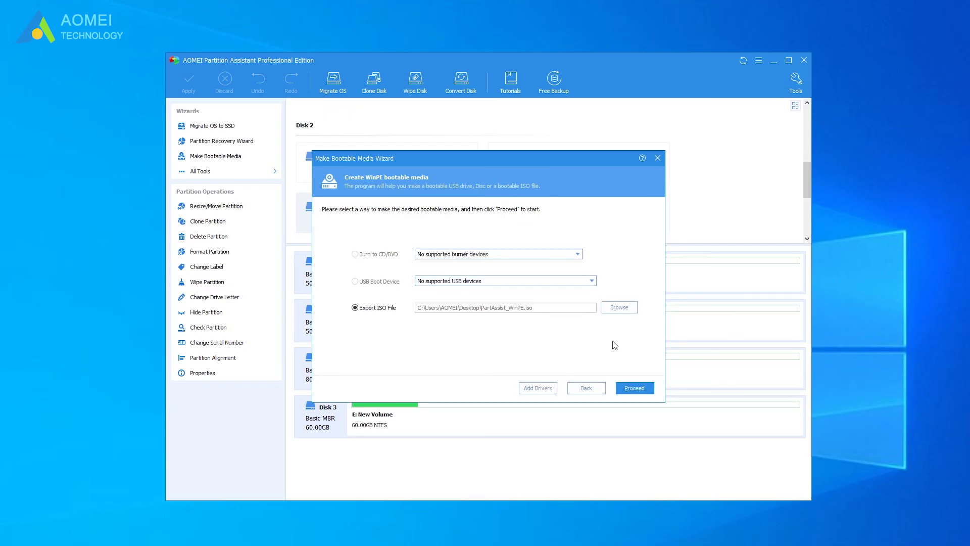
pyautogui.click(657, 157)
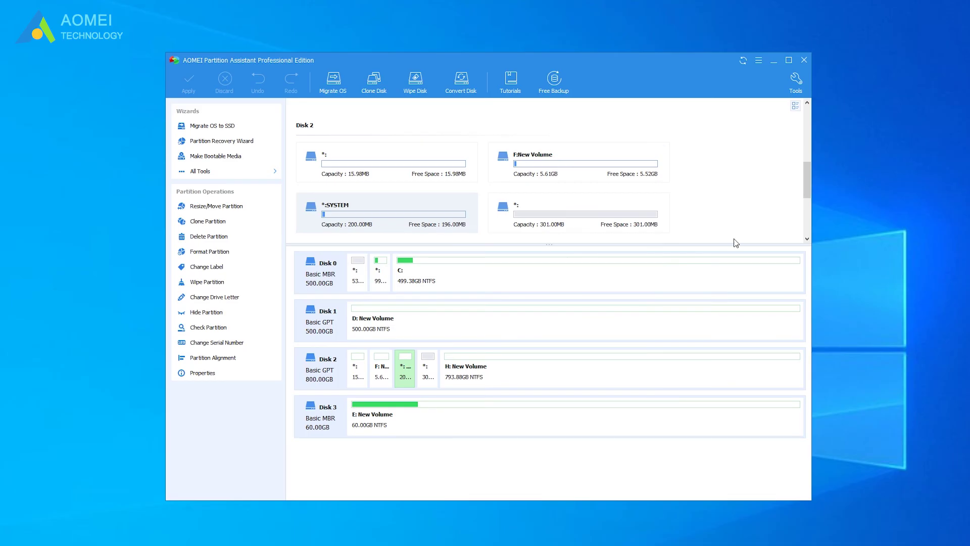
# Queue a quick delete of Disk 2's 200 MB SYSTEM partition
pyautogui.rightClick(408, 214)
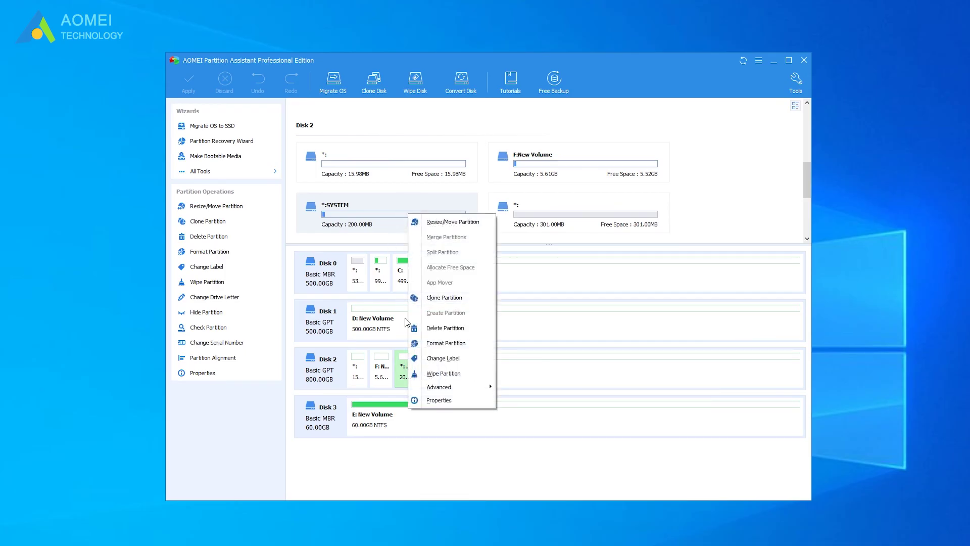
pyautogui.click(434, 332)
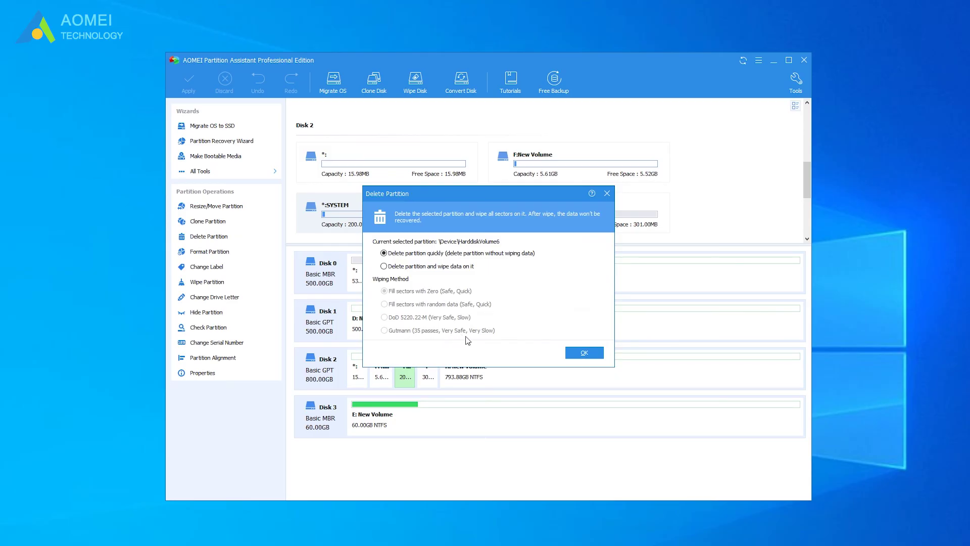
pyautogui.click(584, 353)
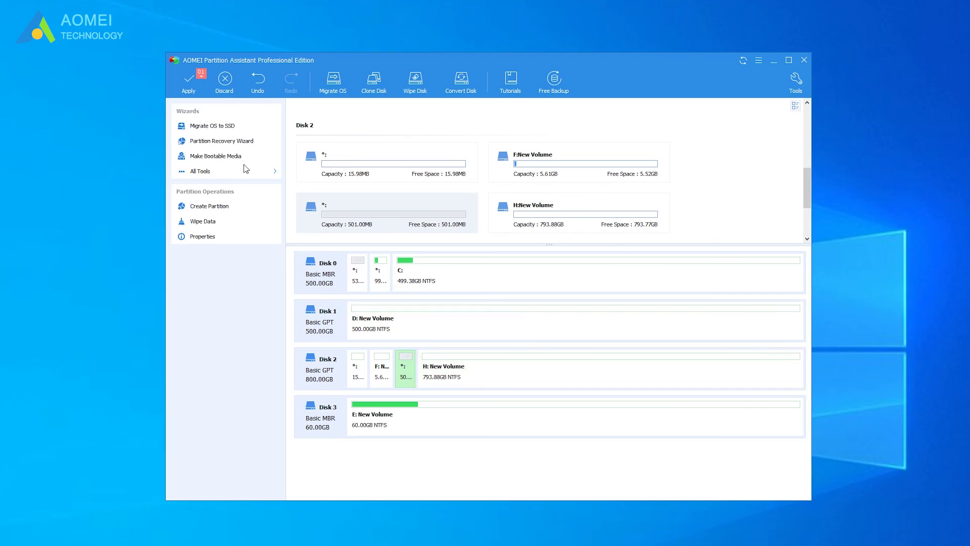
# Apply the pending SYSTEM partition deletion, confirming until it completes successfully
pyautogui.click(188, 81)
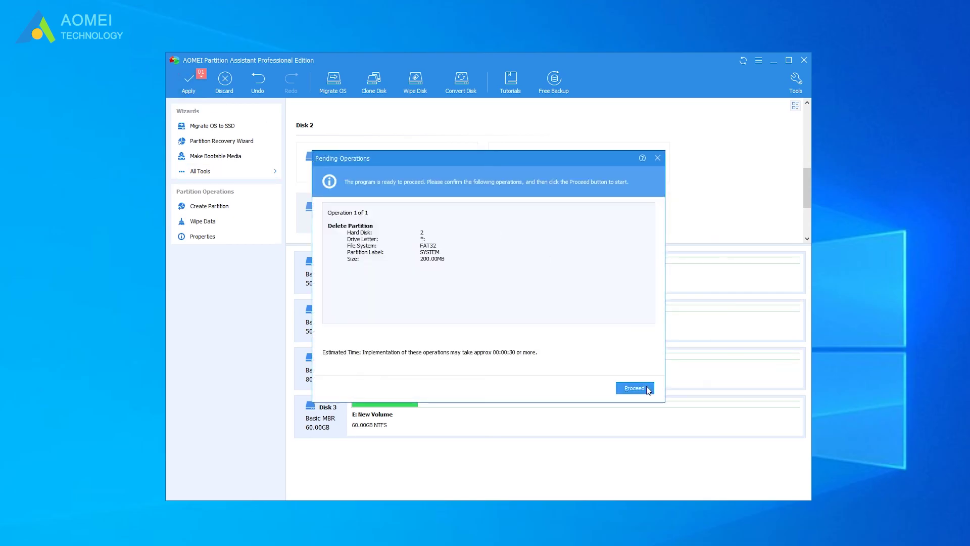
pyautogui.click(647, 388)
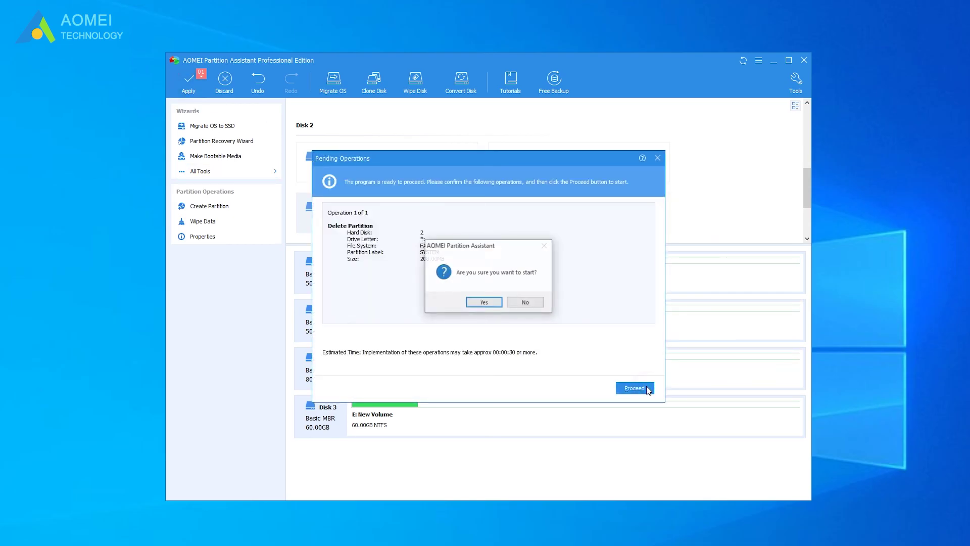
pyautogui.click(475, 305)
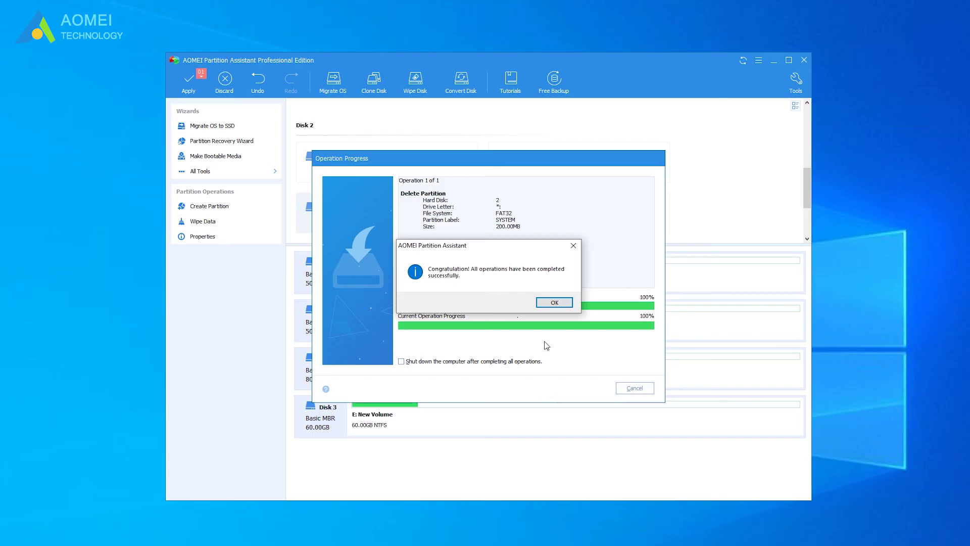
pyautogui.click(558, 301)
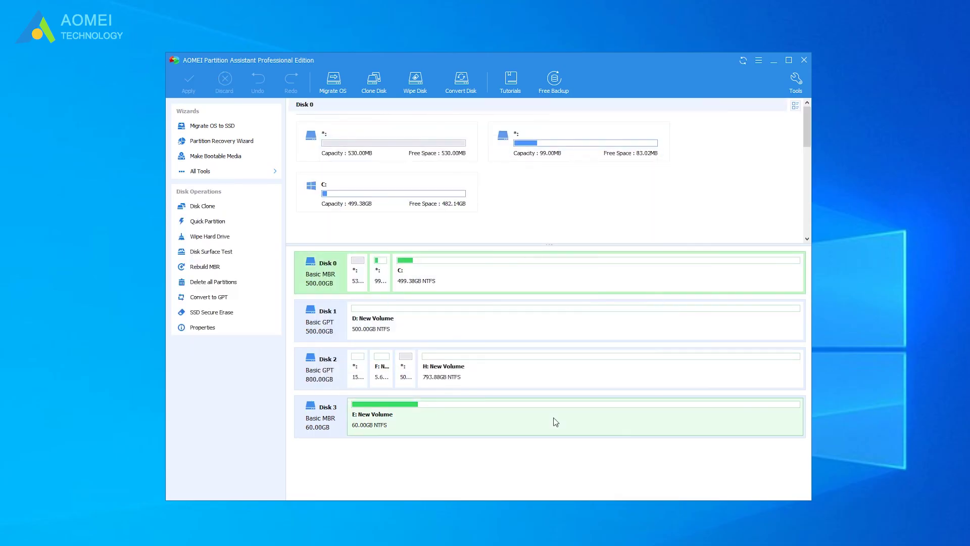
# Select Disk 2's 501 MB unallocated space and show its context menu
pyautogui.click(405, 378)
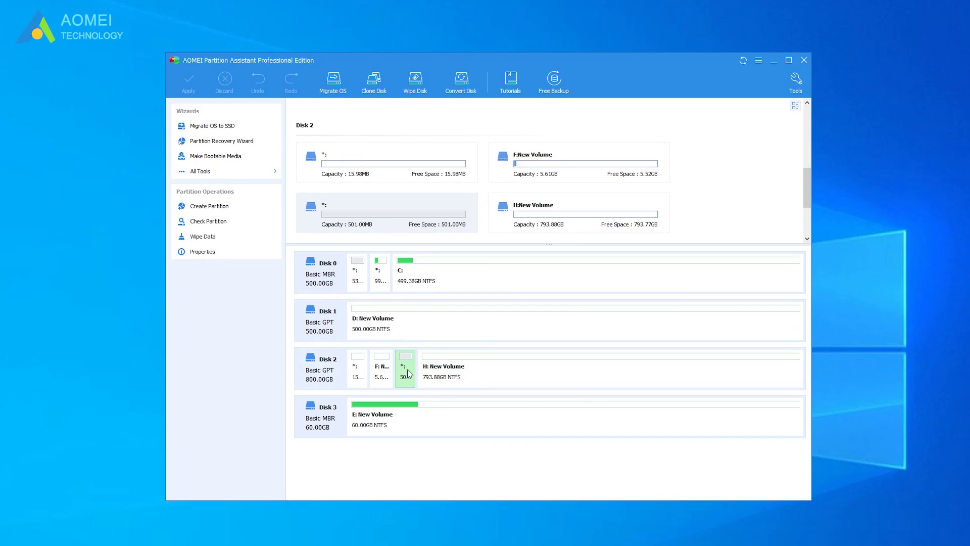
pyautogui.rightClick(409, 373)
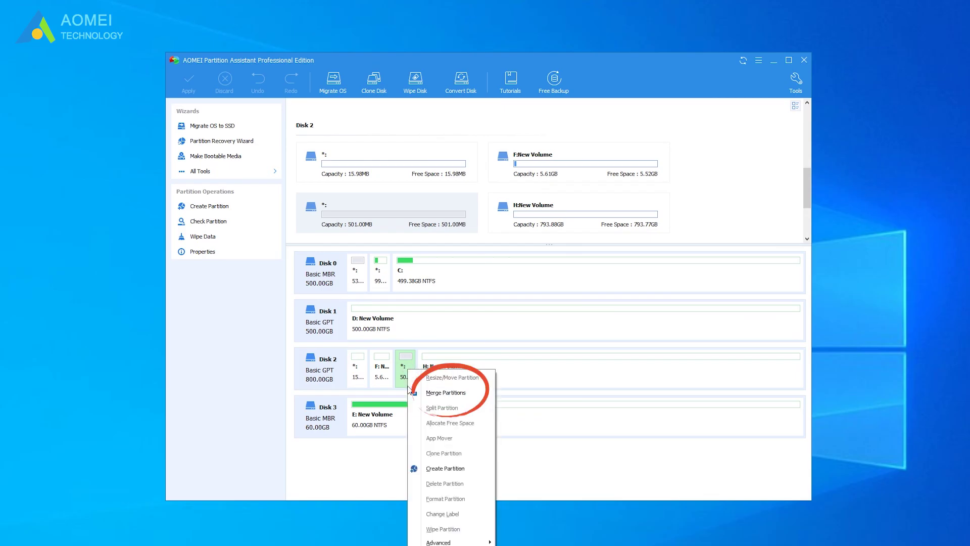